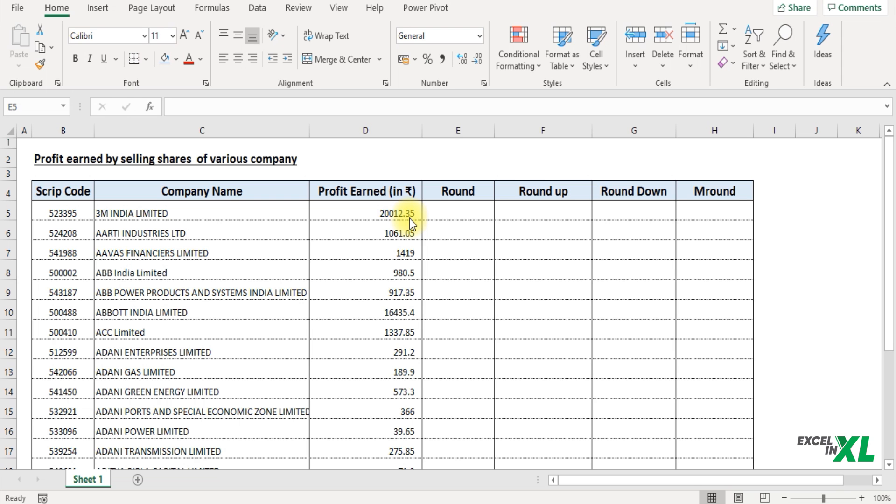
Enter =ROUND(D5,0) in cell E5 to round the 3M India profit to the nearest whole number
click(460, 215)
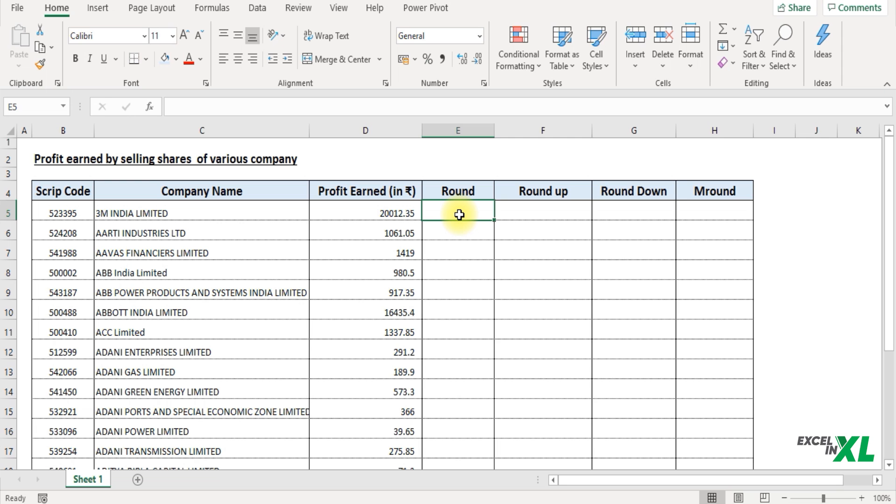
text(=r)
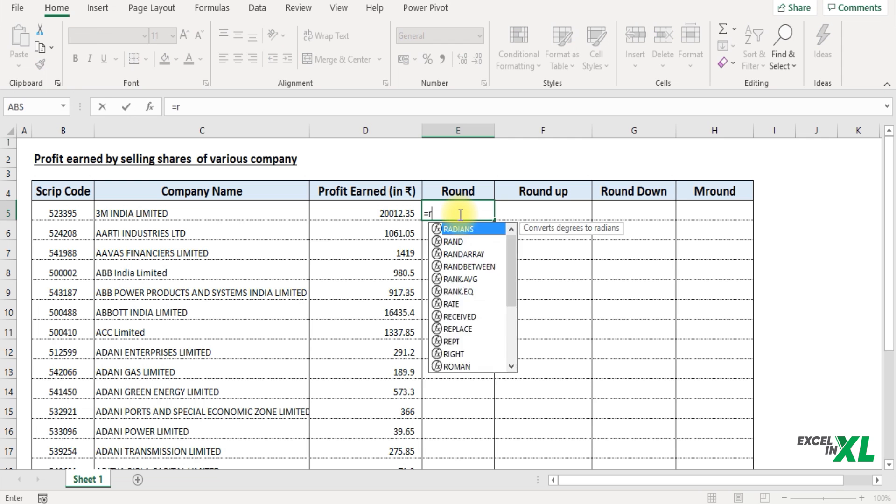
text(oun)
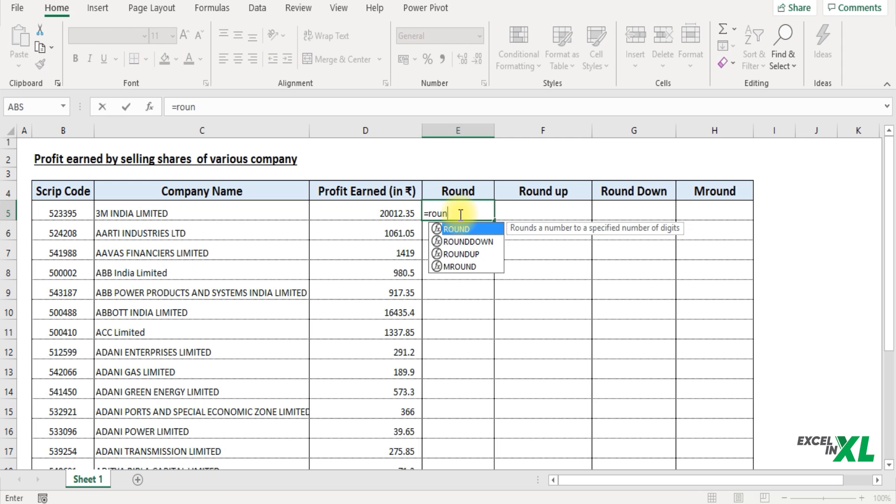
text(d)
key(Tab)
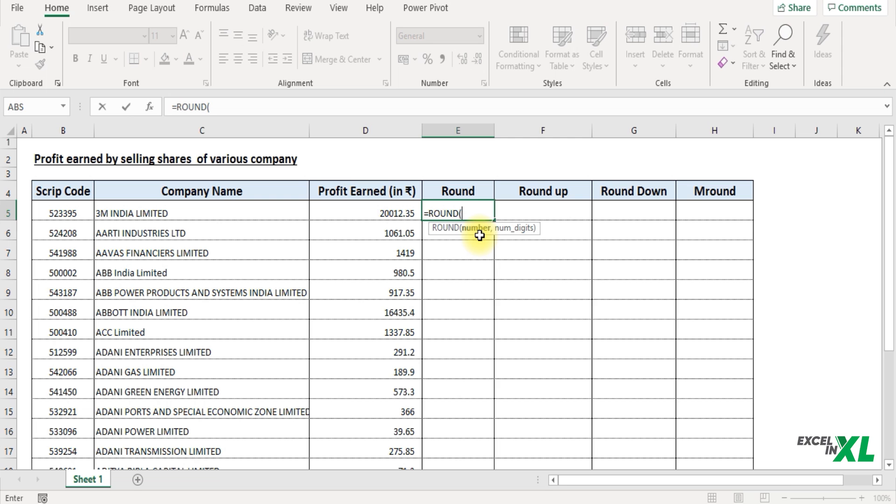
click(411, 208)
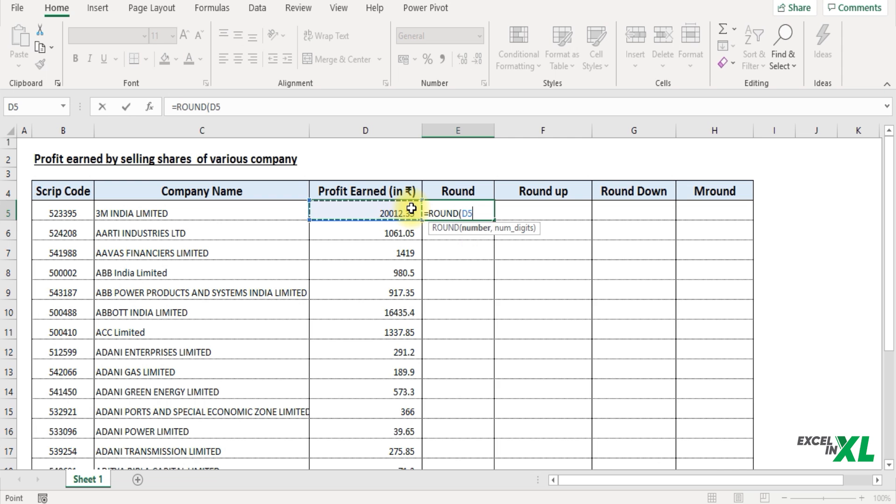
text(,)
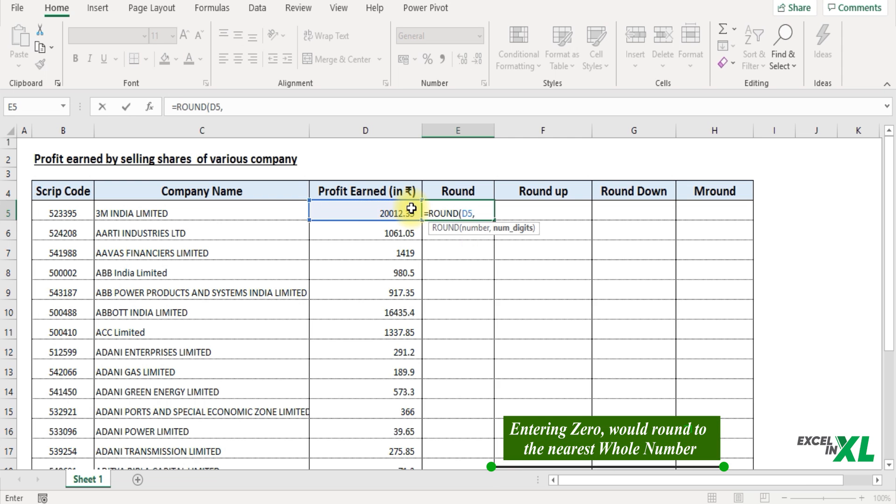
text(0))
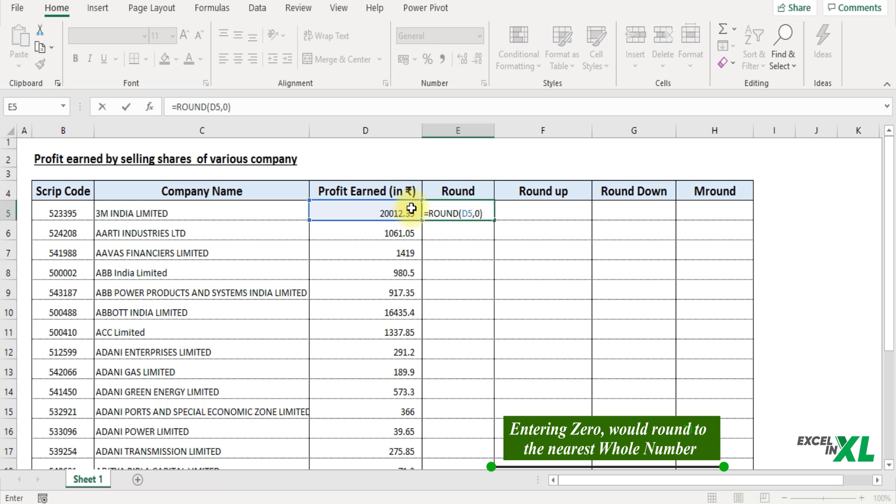
key(Return)
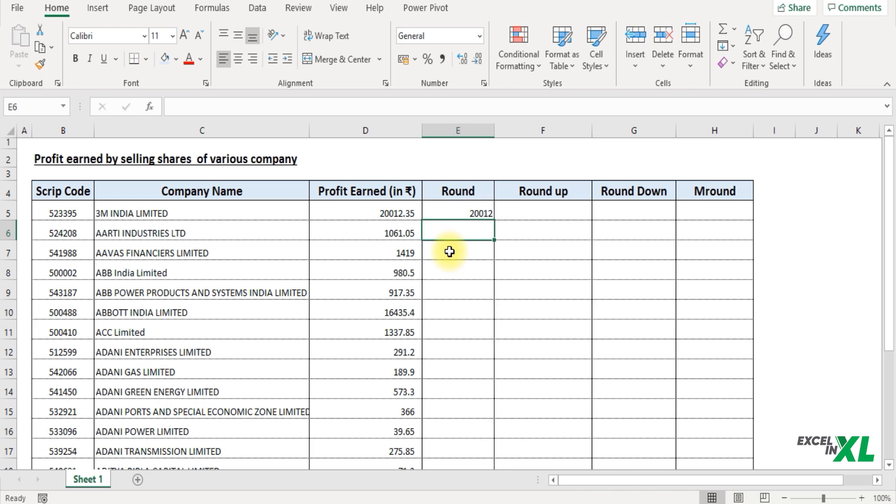
Enter =ROUNDUP(D5,0) in cell F5 to round the 3M India profit up to a whole number
click(548, 212)
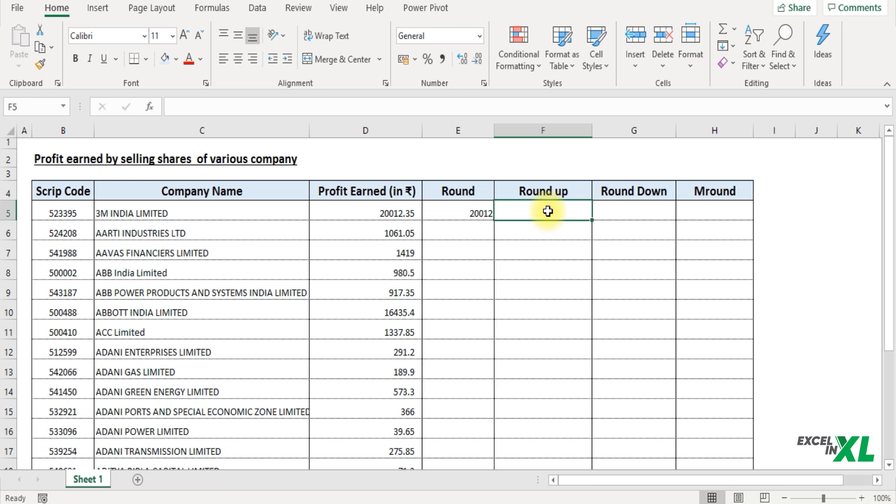
text(=roun)
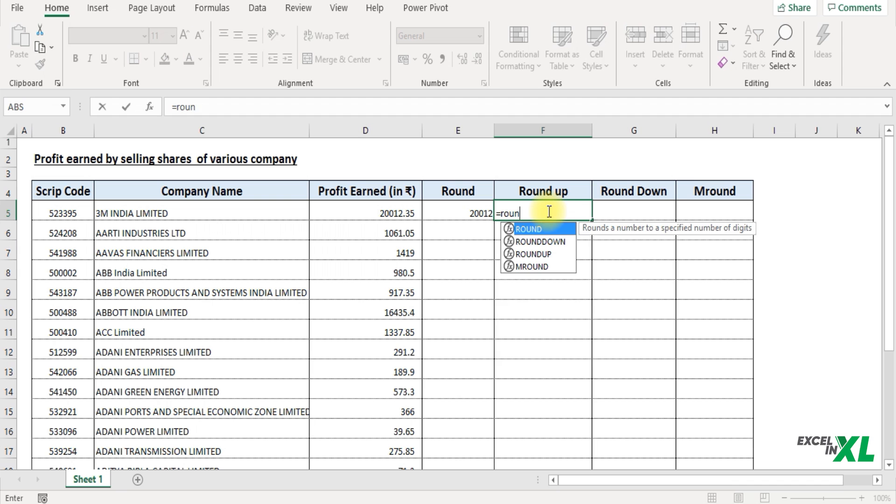
text(dup)
key(Tab)
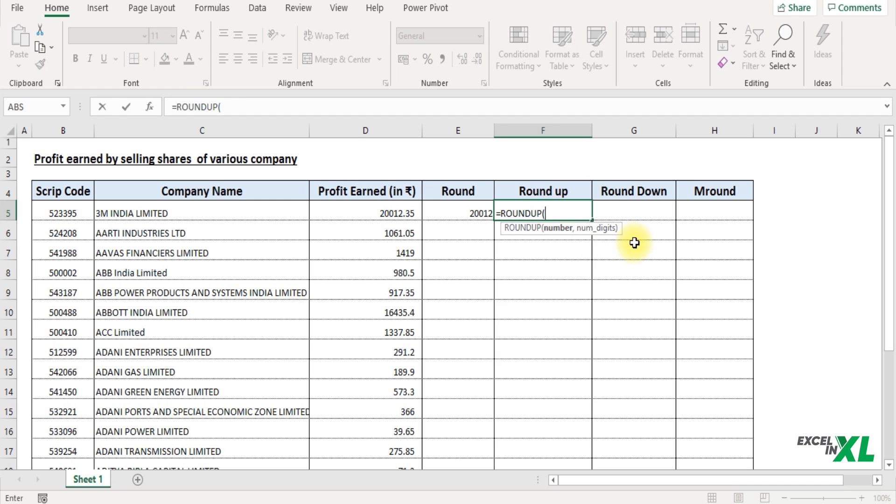
click(417, 214)
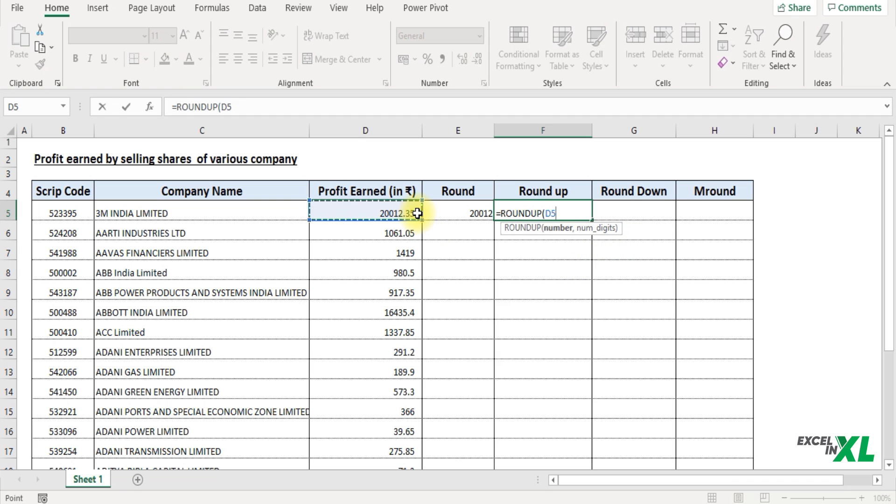
text(,0)
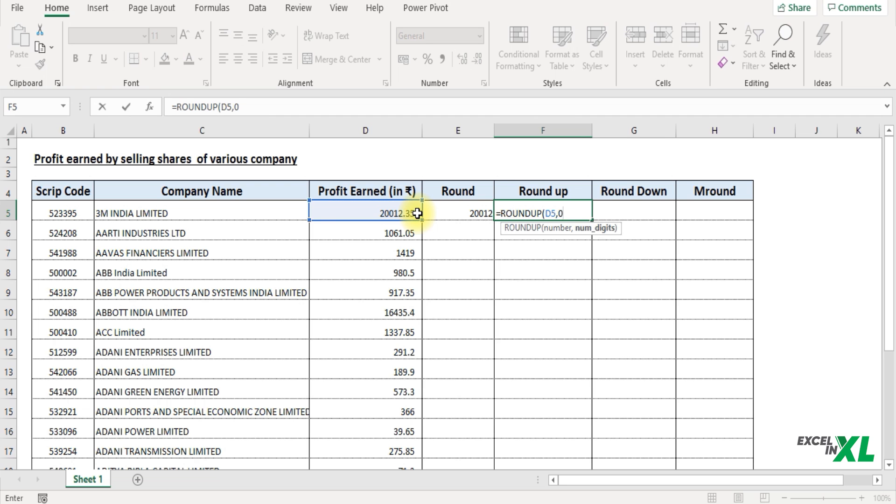
text())
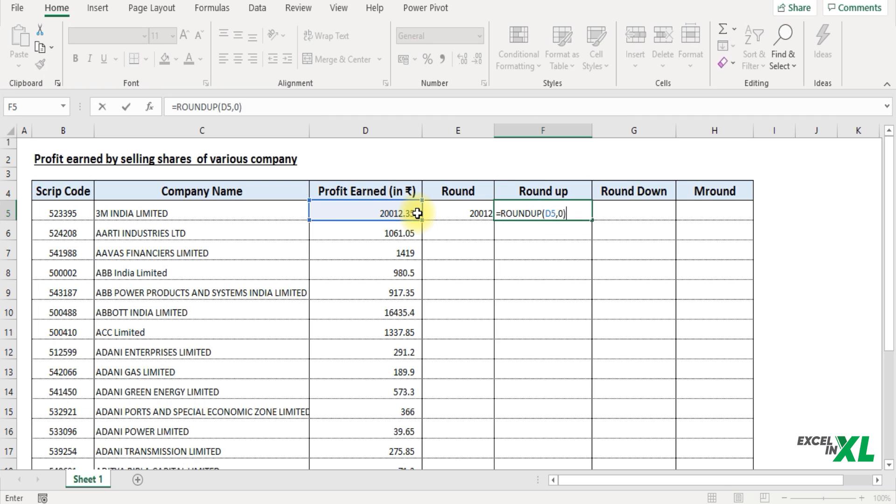
key(Return)
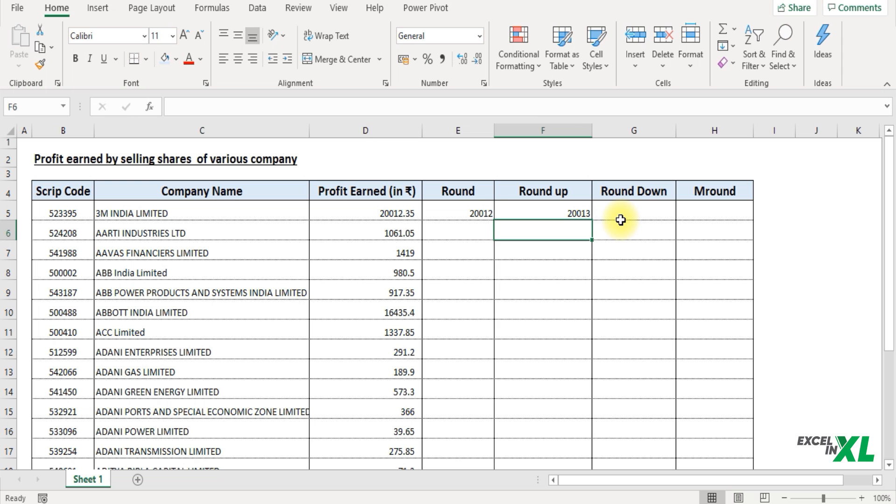
Enter =ROUNDDOWN(D5,0) in cell G5 to round the 3M India profit down to a whole number
click(635, 212)
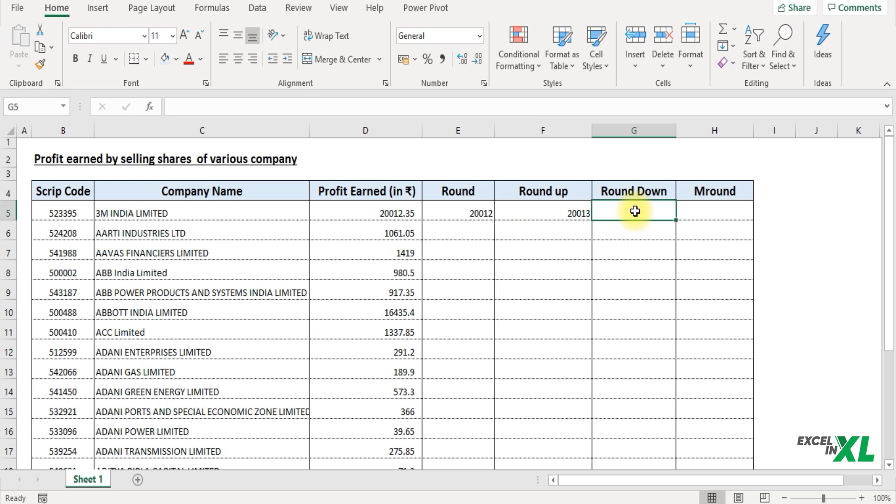
text(=roundd)
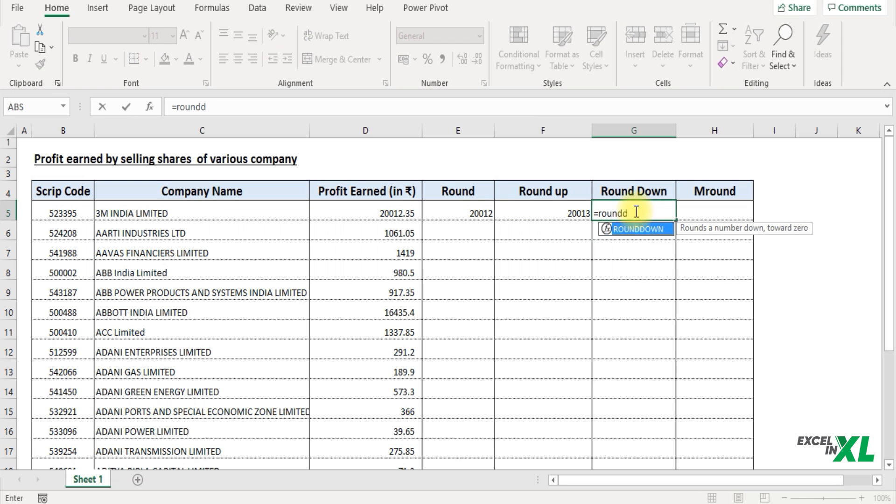
key(Tab)
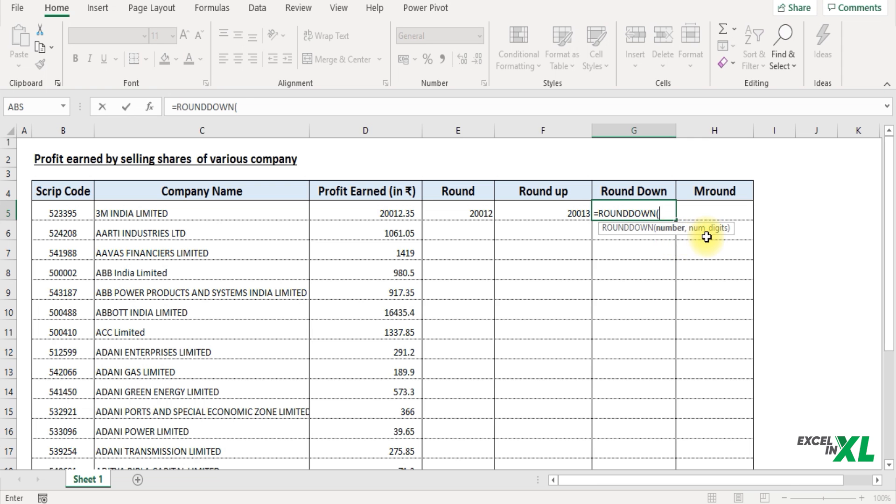
click(394, 214)
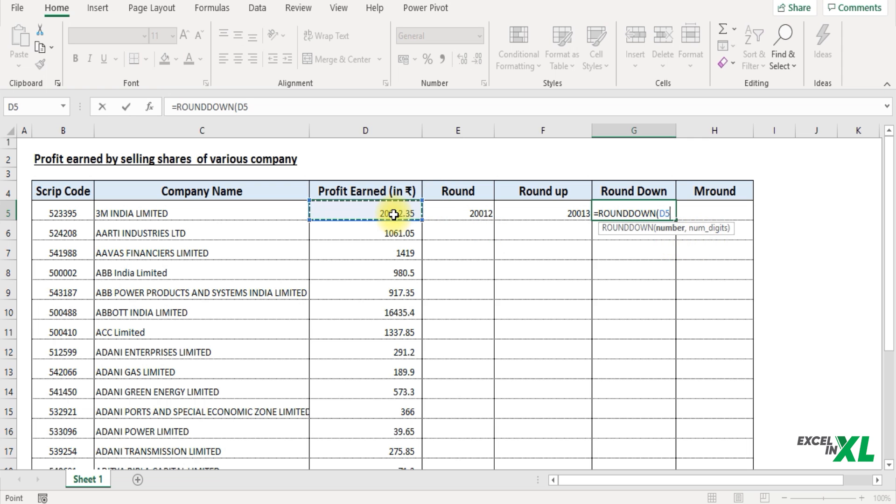
text(,)
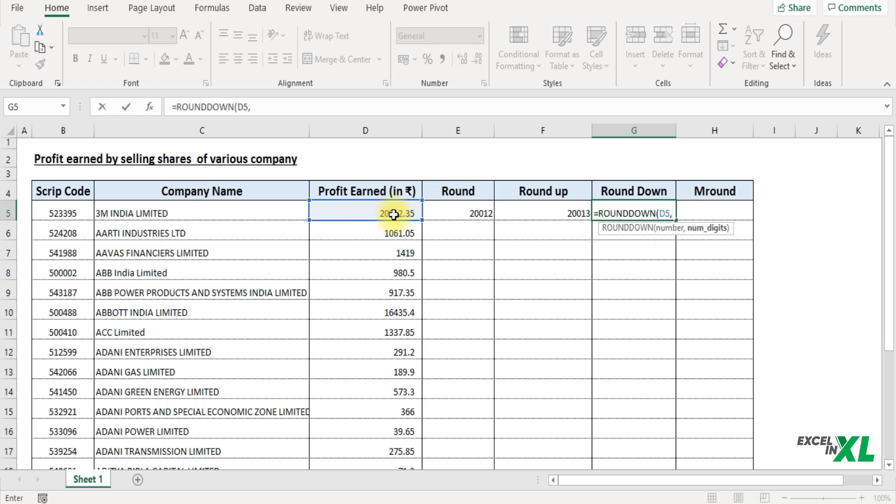
text(0))
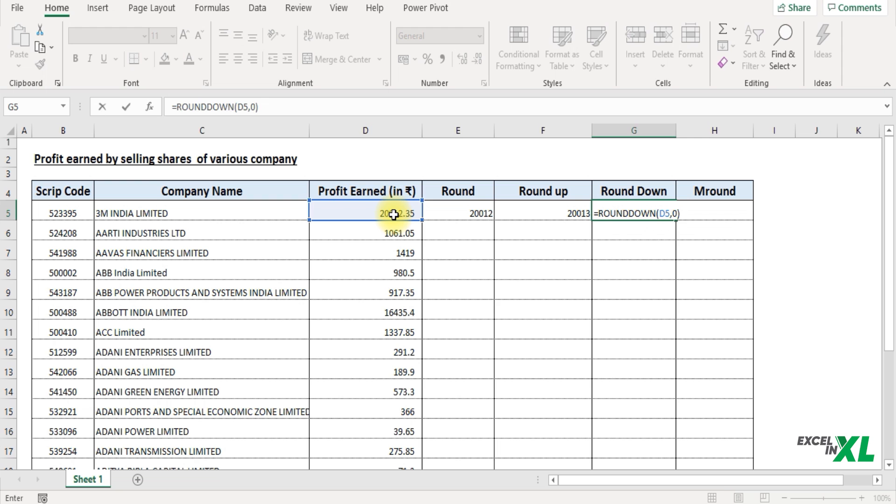
key(Return)
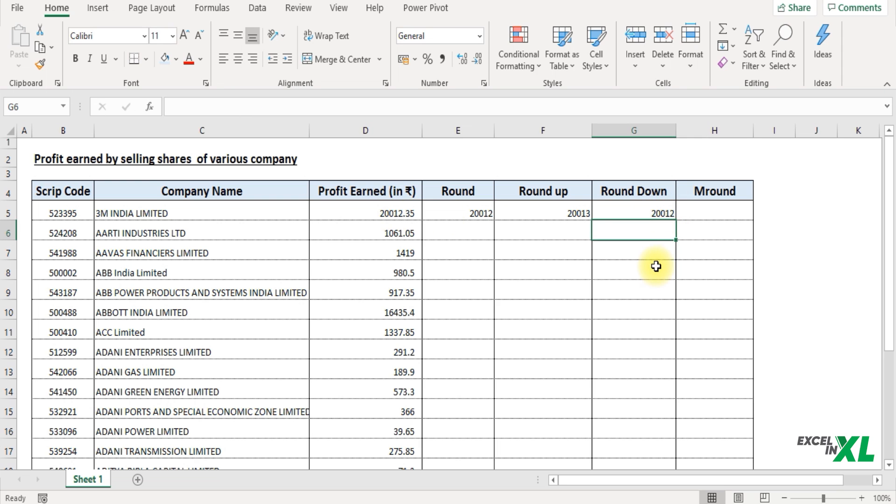
Enter =MROUND(D5,5) in cell H5 to round the 3M India profit to the nearest multiple of 5
click(708, 214)
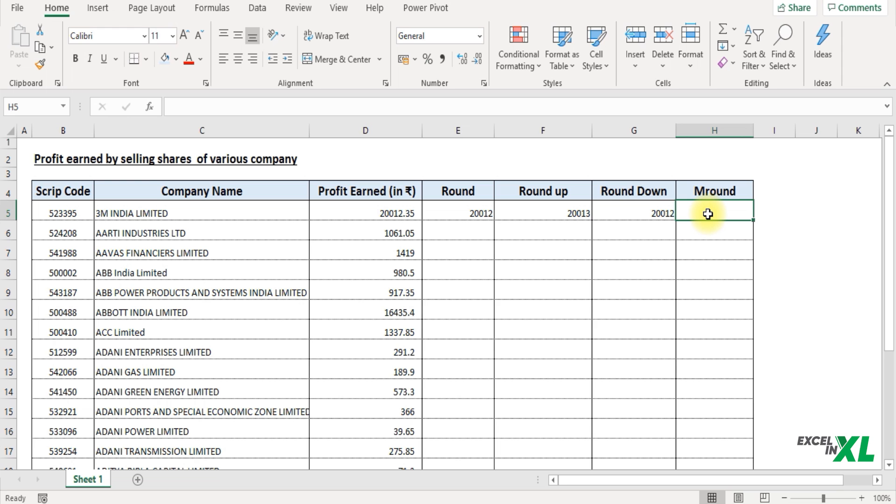
double_click(708, 214)
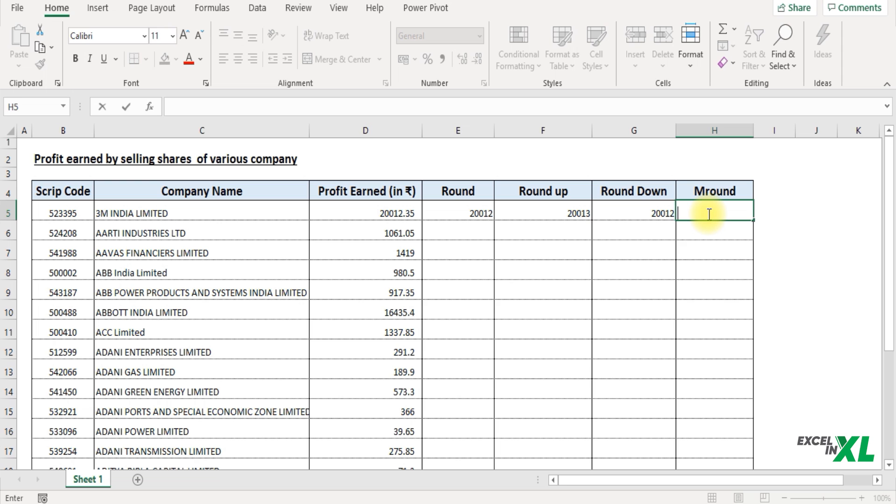
text(=mround)
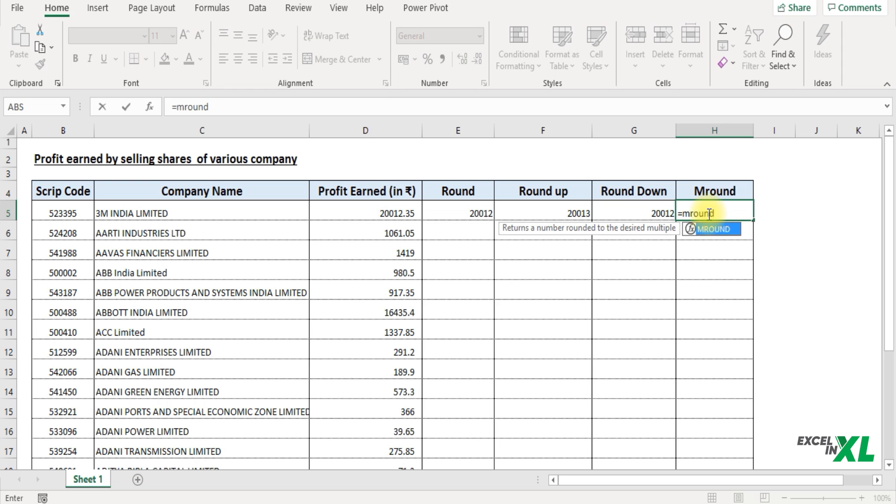
key(Tab)
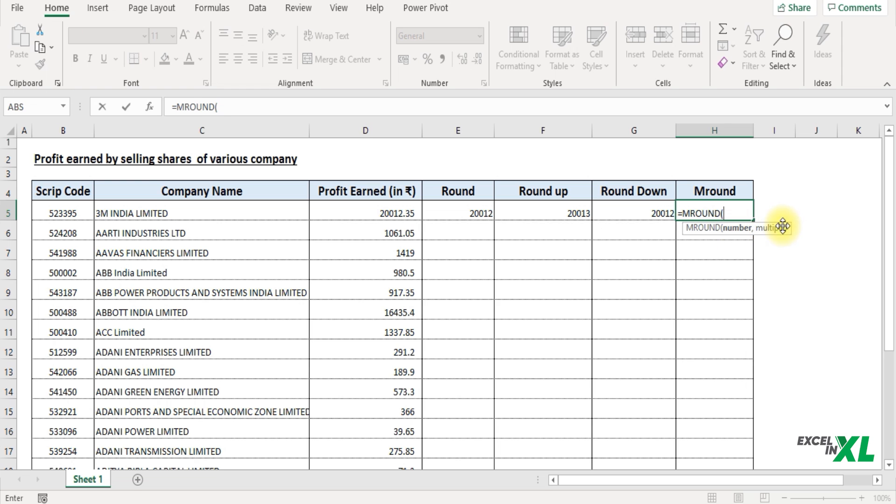
click(388, 206)
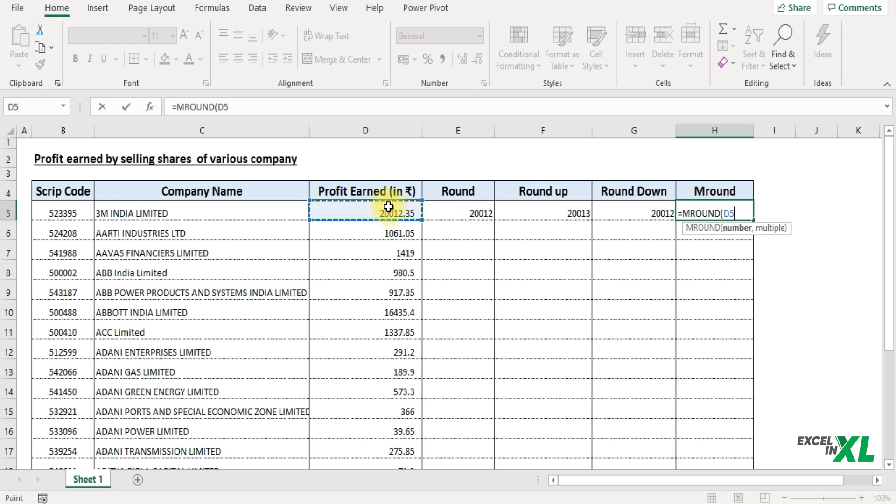
text(,)
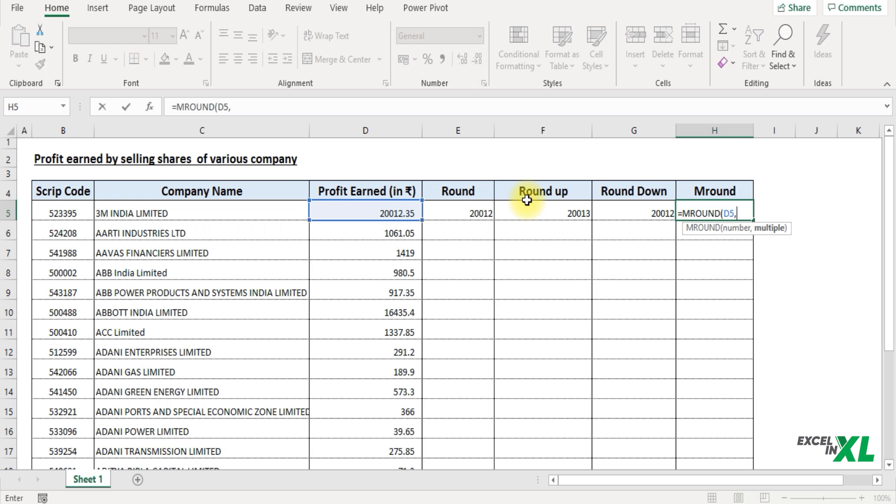
text(5)
text())
key(Return)
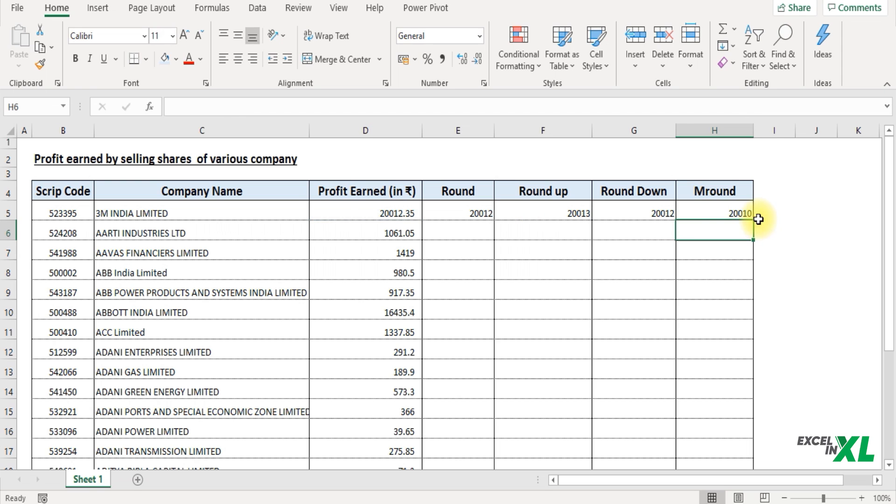
click(721, 213)
Enter =ROUND(D6,1) in cell E6 to round the AARTI Industries profit to one decimal, and autofit column E's width
click(474, 238)
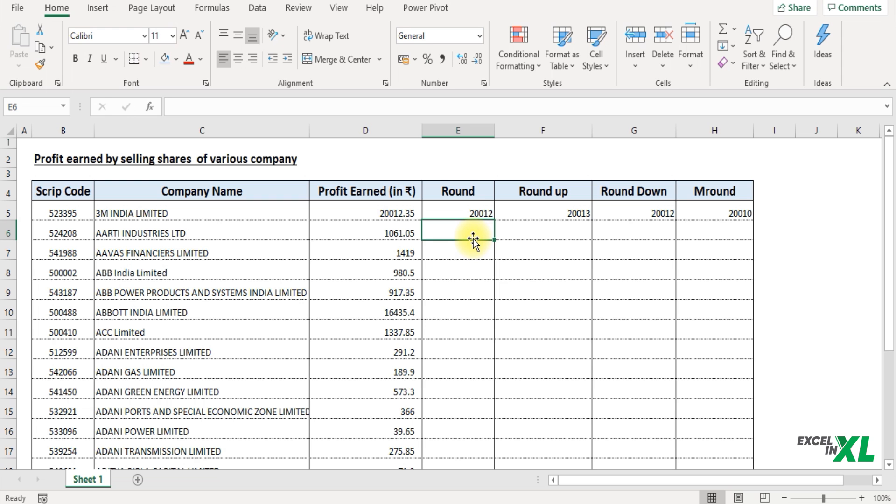
text(=)
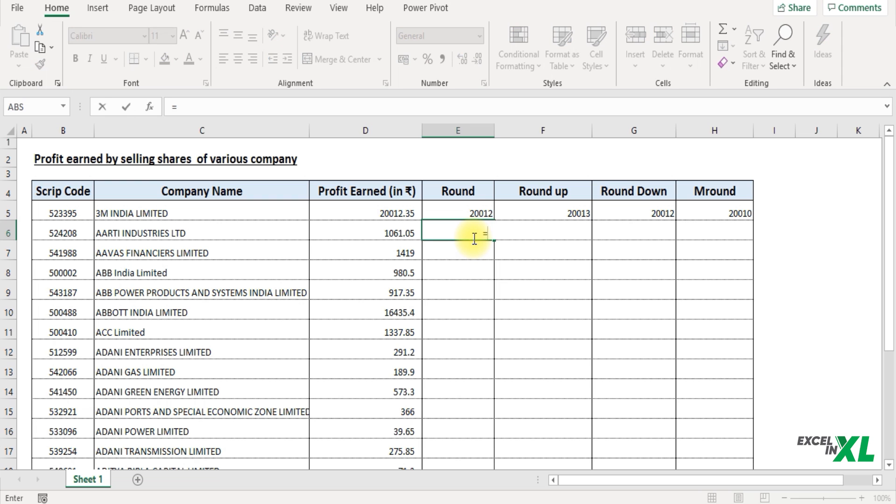
text(round)
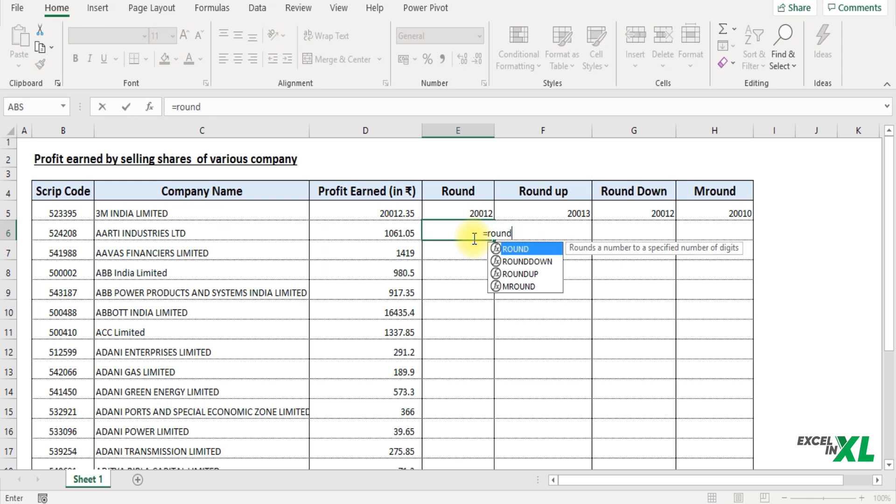
key(Tab)
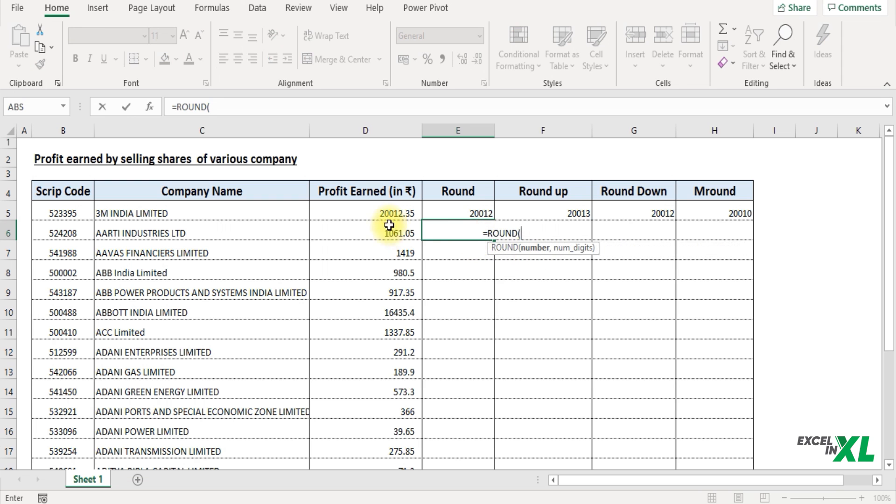
click(387, 233)
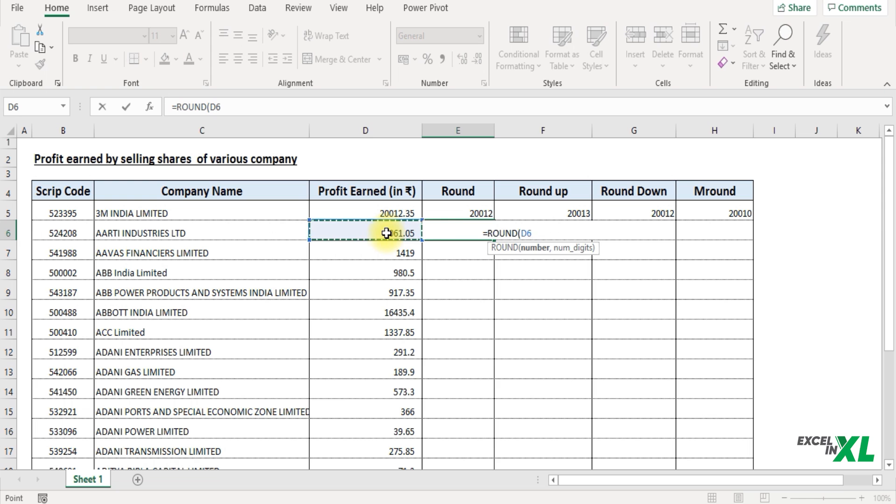
text(,)
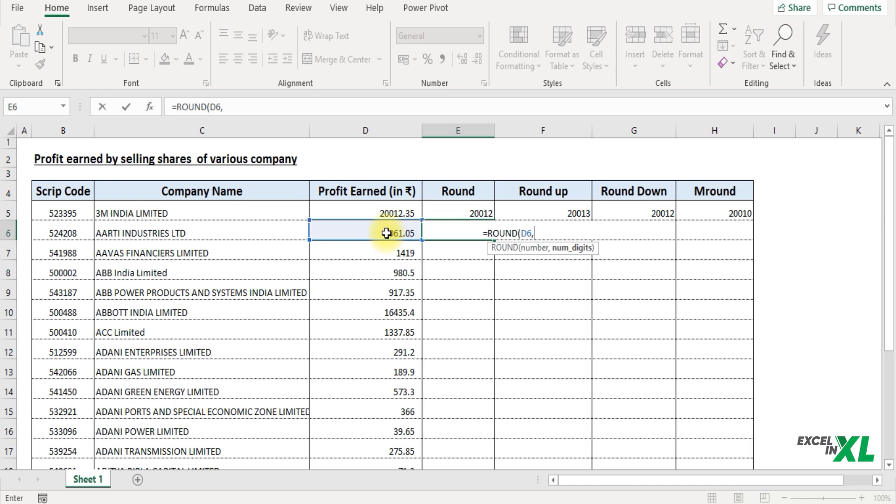
text(1))
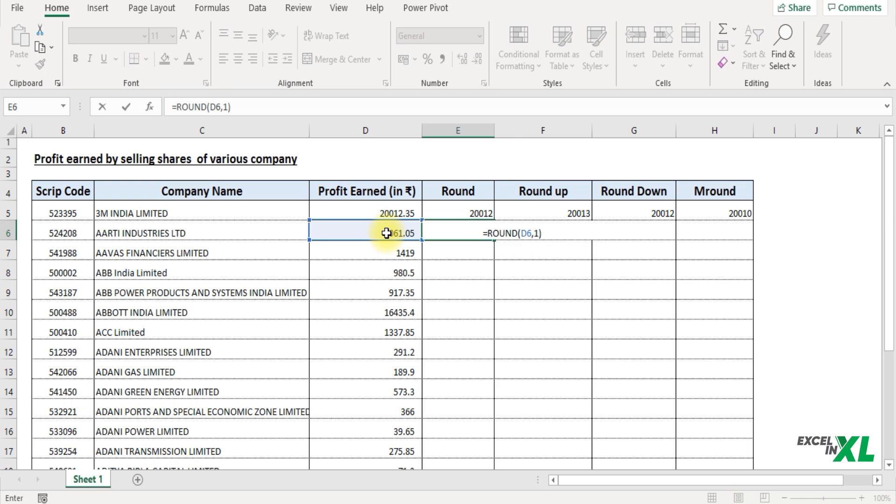
key(Return)
double_click(494, 126)
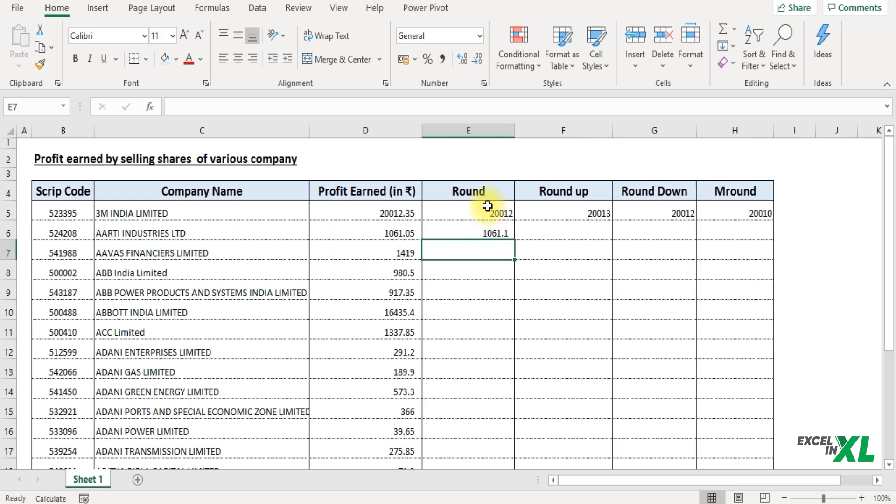
click(486, 232)
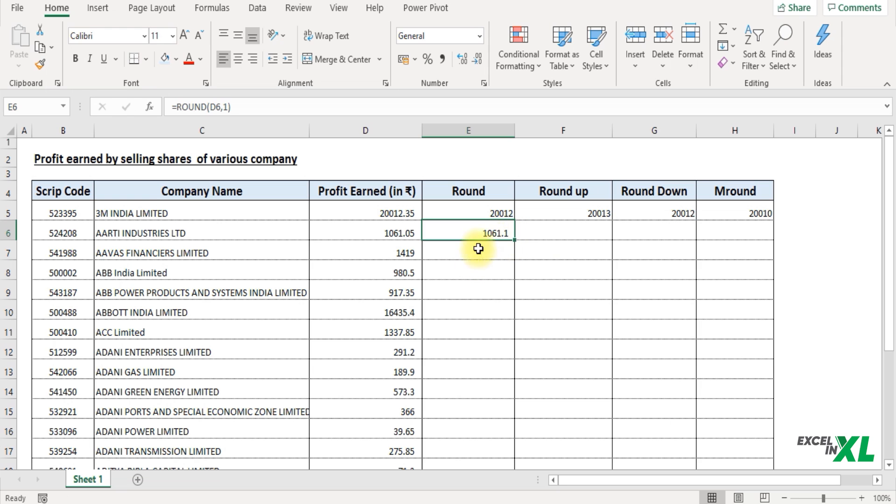
Enter =ROUNDUP(D6,1) in cell F6 to round the AARTI Industries profit up to one decimal place
click(557, 234)
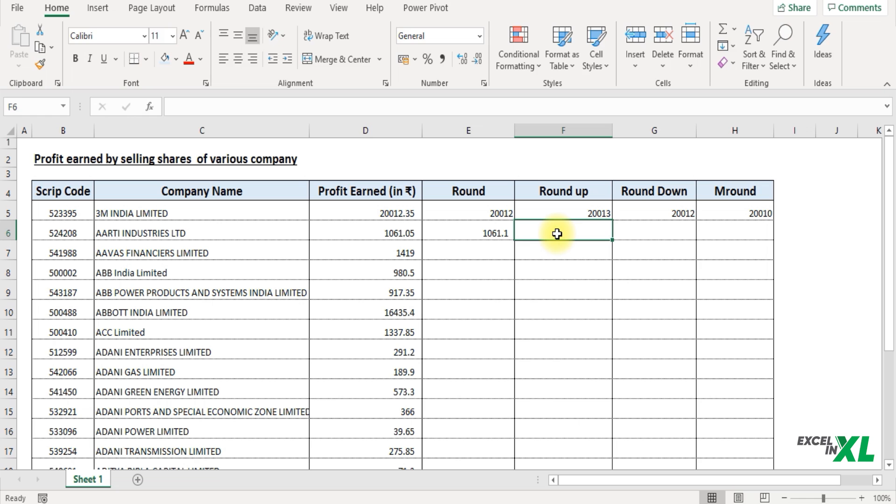
text(=round)
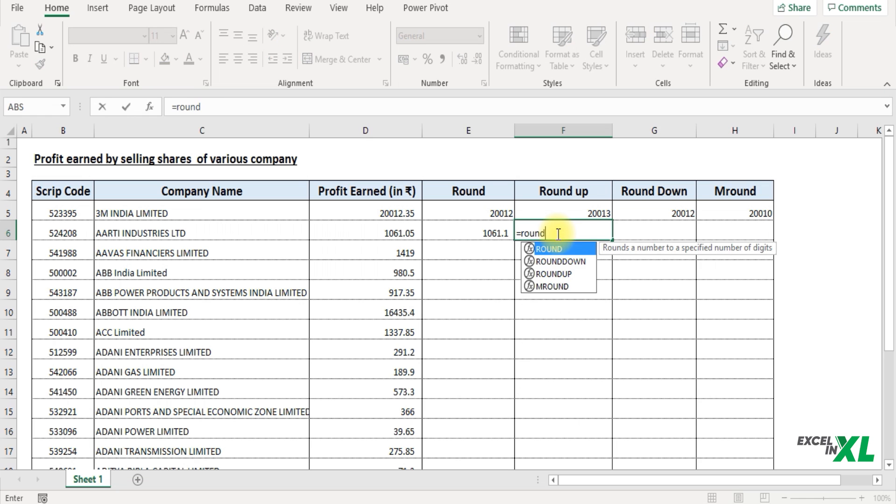
key(Tab)
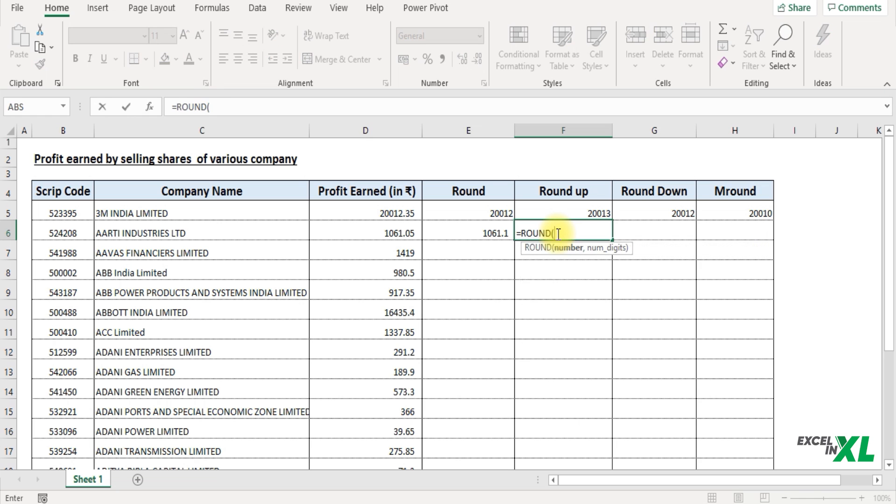
key(BackSpace)
text(up)
key(Tab)
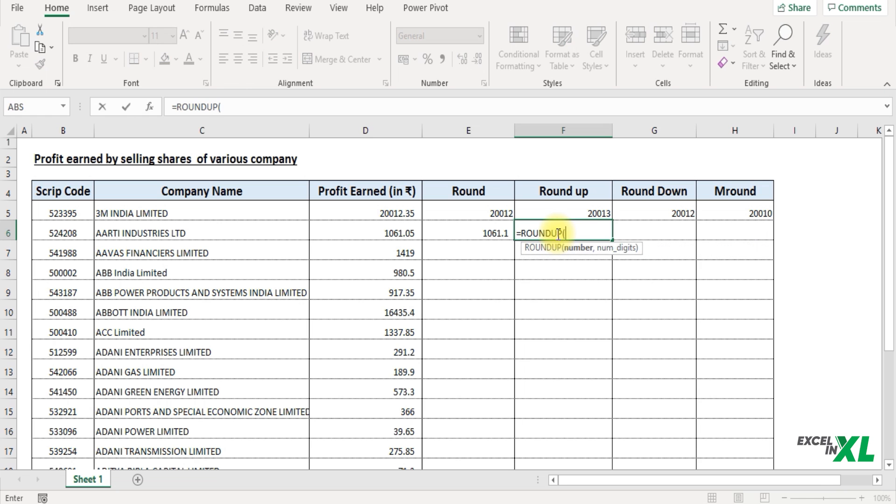
click(401, 229)
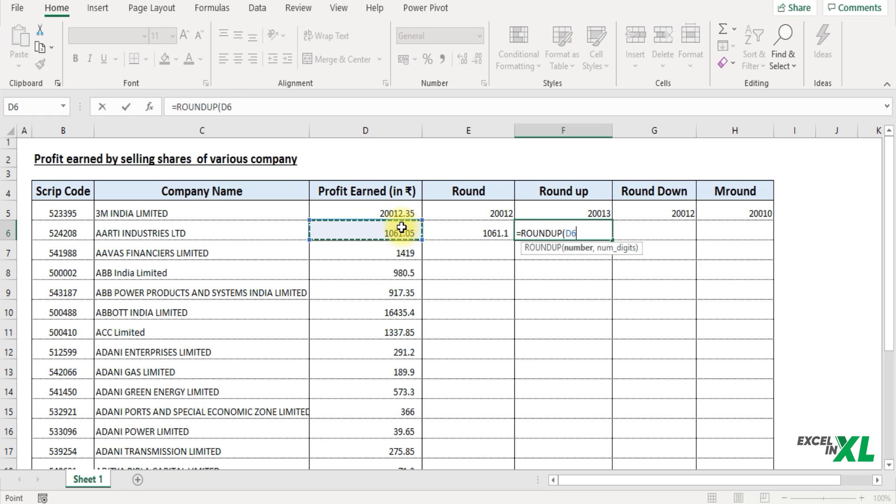
key(BackSpace)
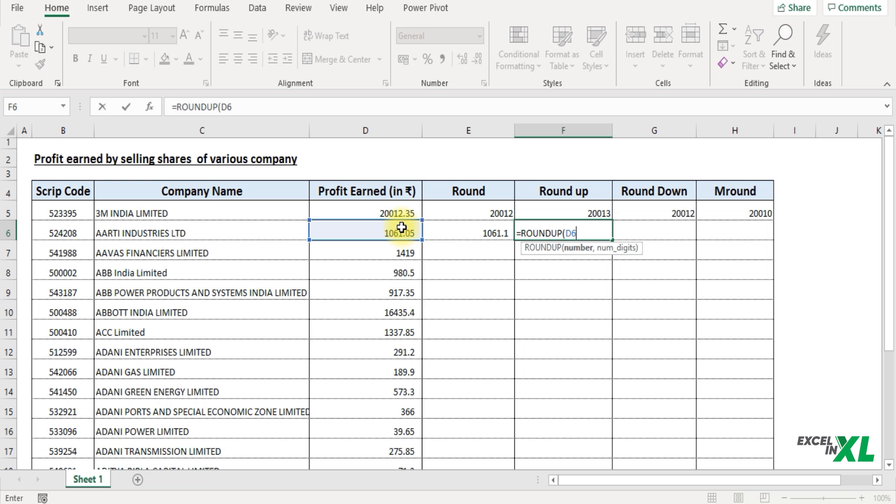
text(,1))
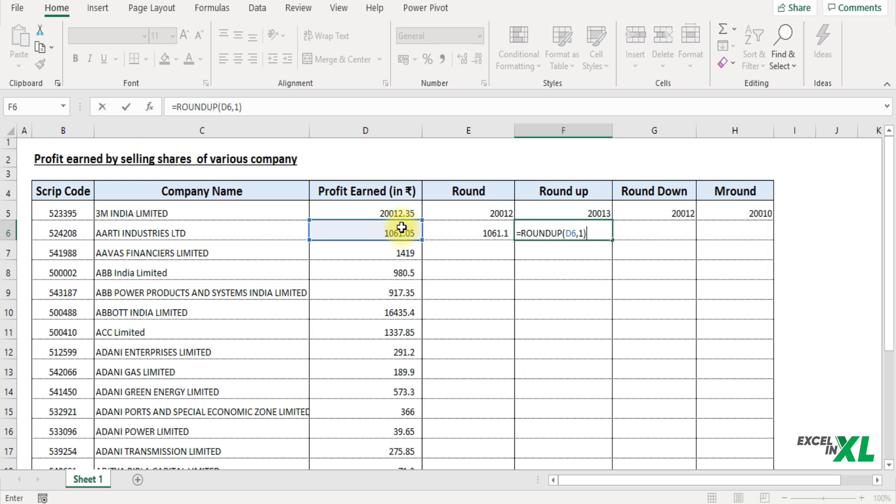
key(Return)
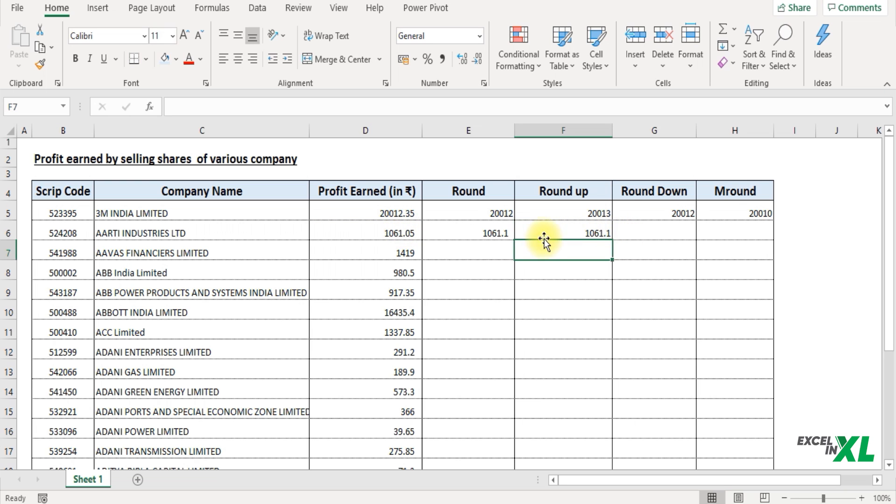
Enter =ROUNDDOWN(D6,1) in cell G6 to round the AARTI Industries profit down to one decimal place
click(660, 228)
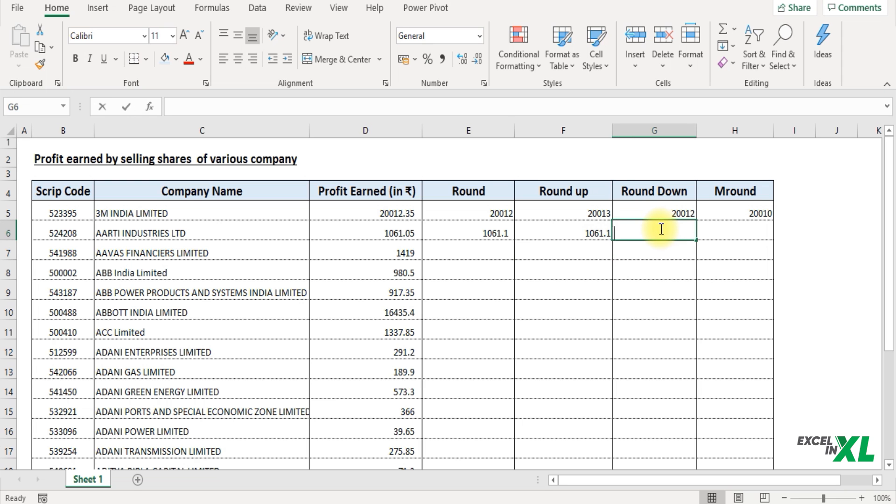
text(=roun)
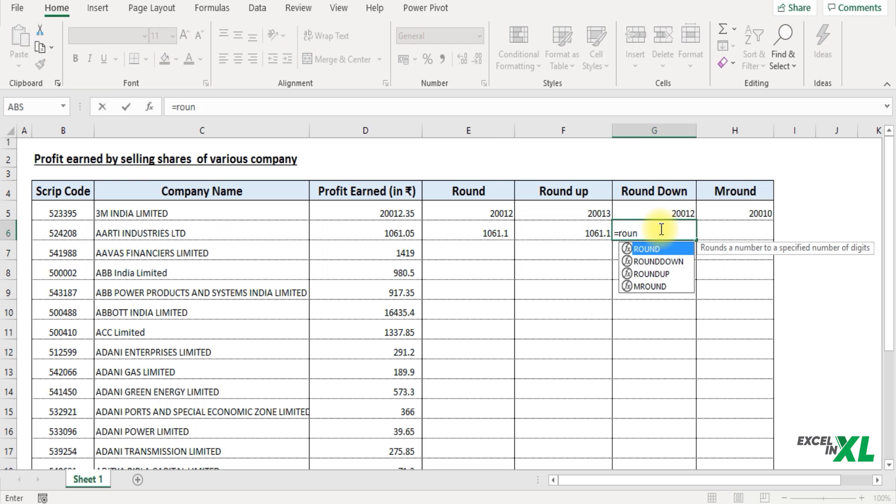
text(dd)
key(Tab)
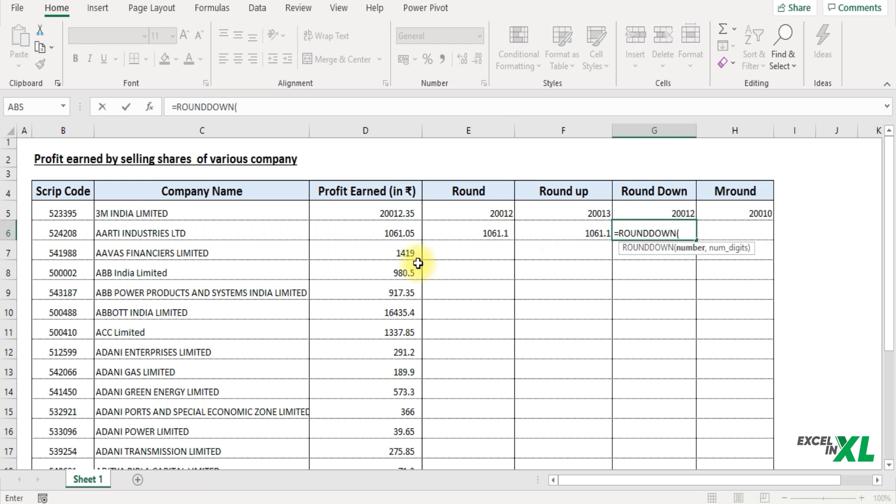
click(402, 231)
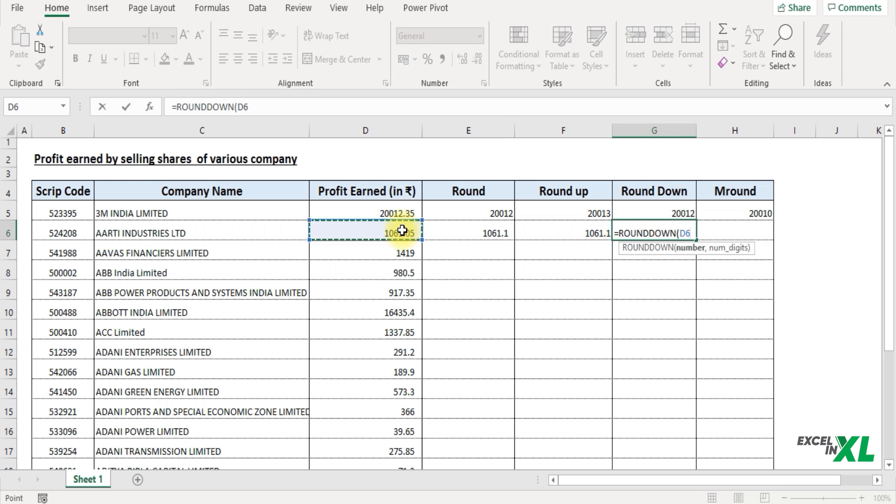
text(,1)
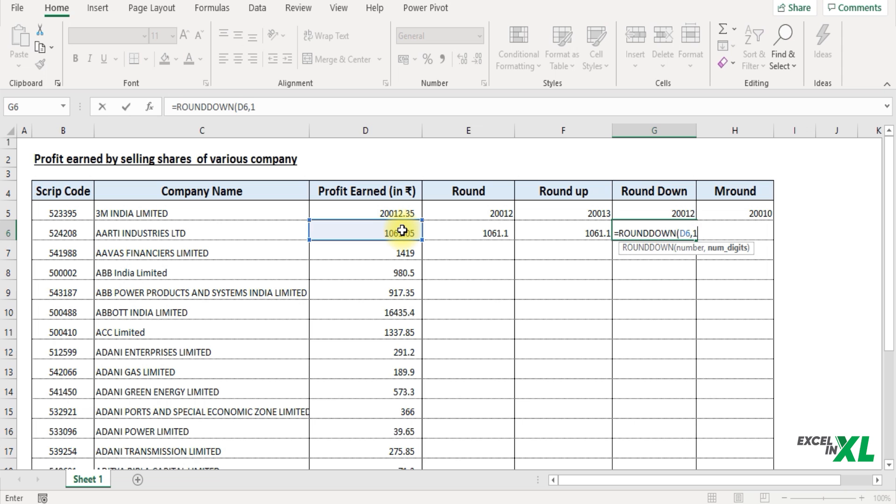
text())
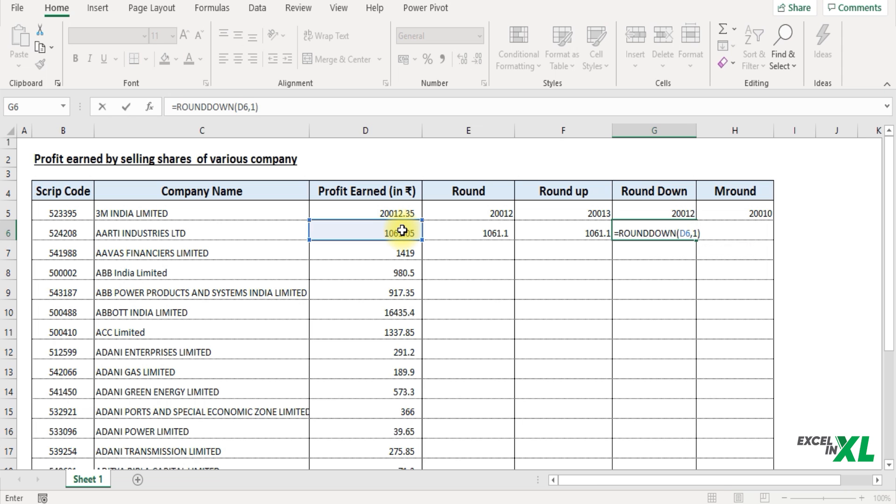
key(Return)
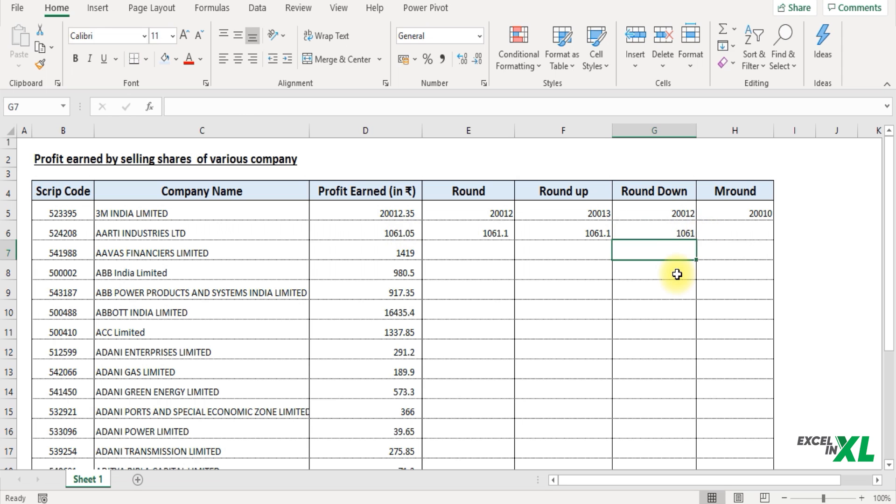
Enter =MROUND(D6,5) in cell H6 and fill the formula down the Mround column for the remaining companies
click(729, 235)
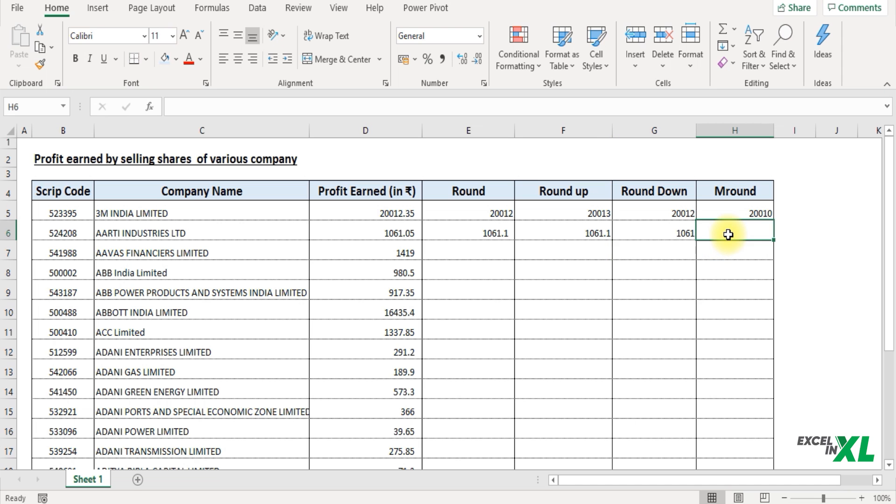
text(=m)
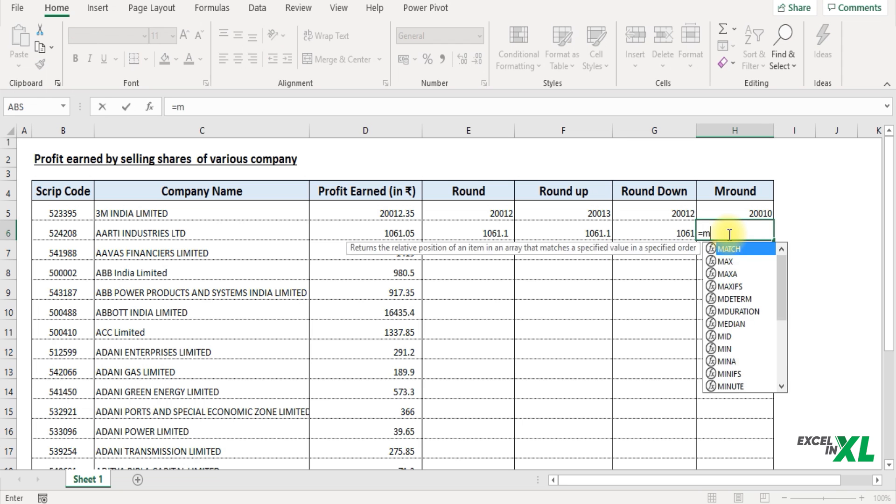
text(round)
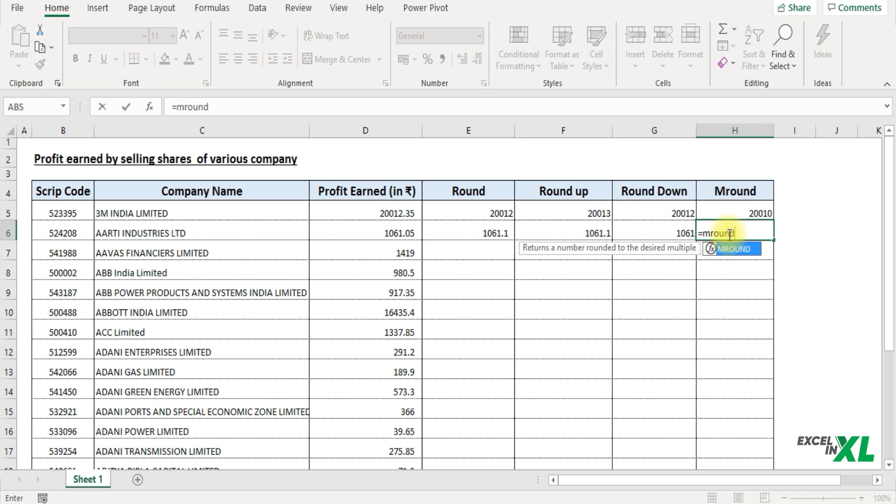
key(Tab)
click(386, 228)
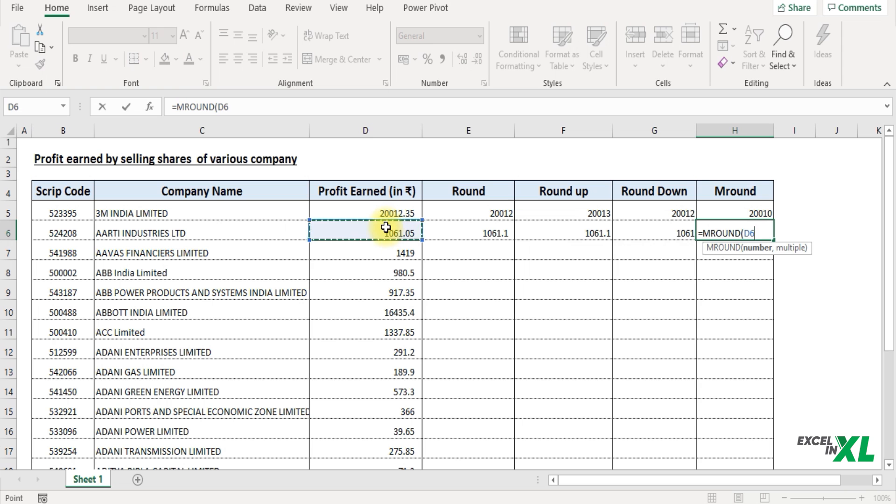
text(,5)
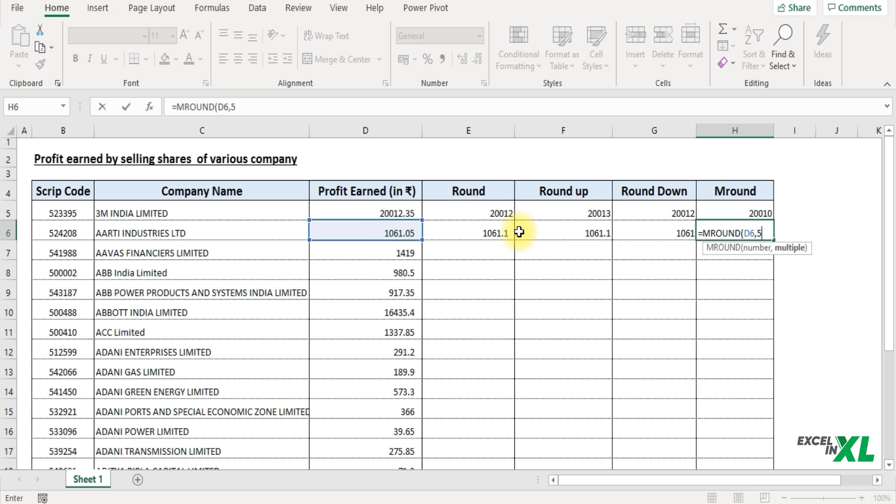
text())
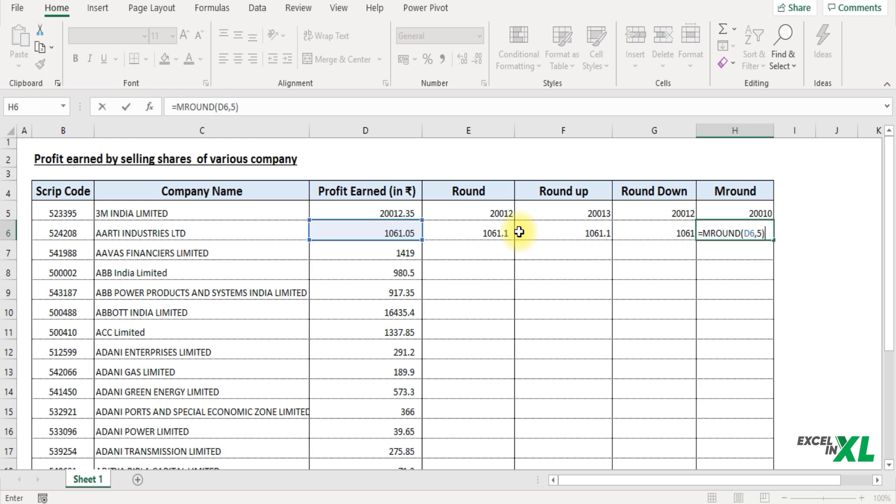
key(Return)
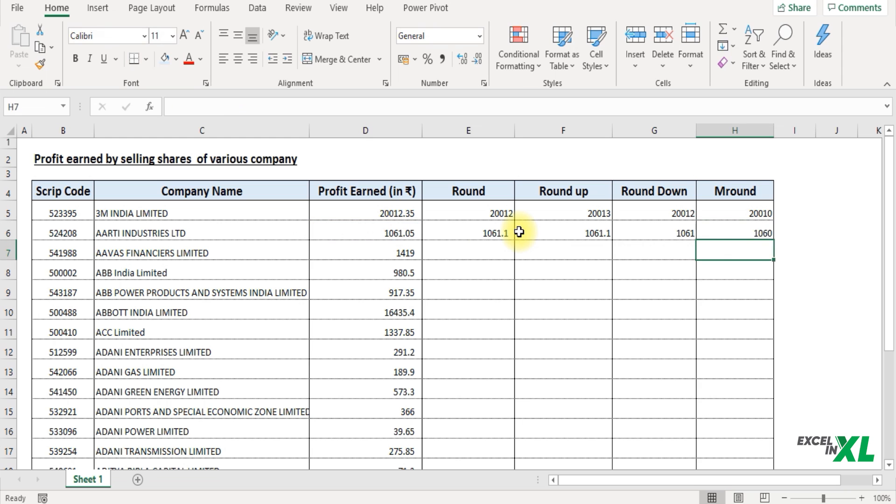
click(759, 229)
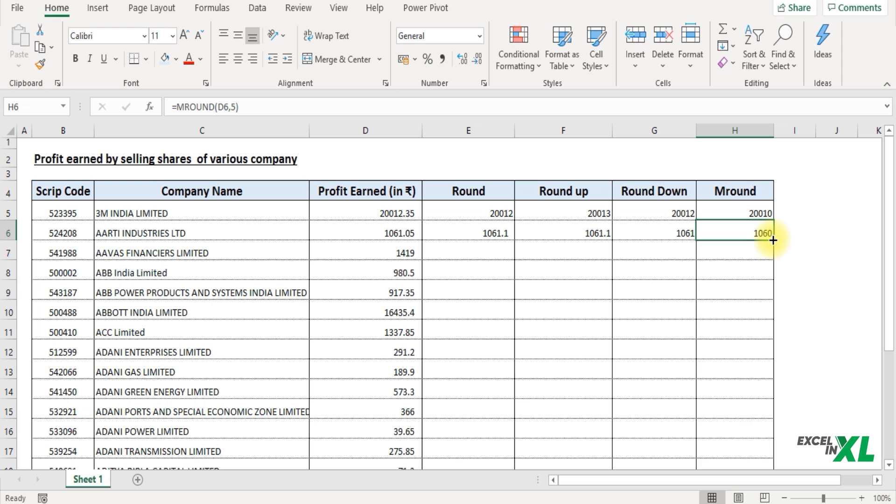
double_click(773, 240)
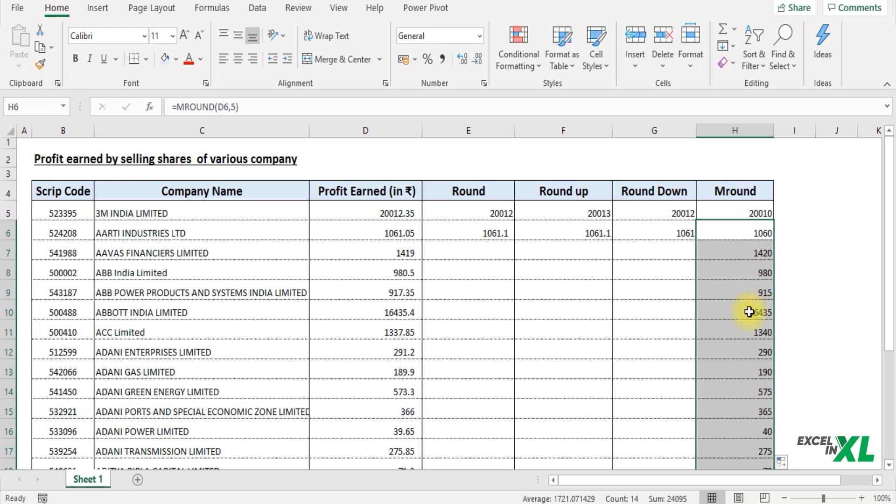